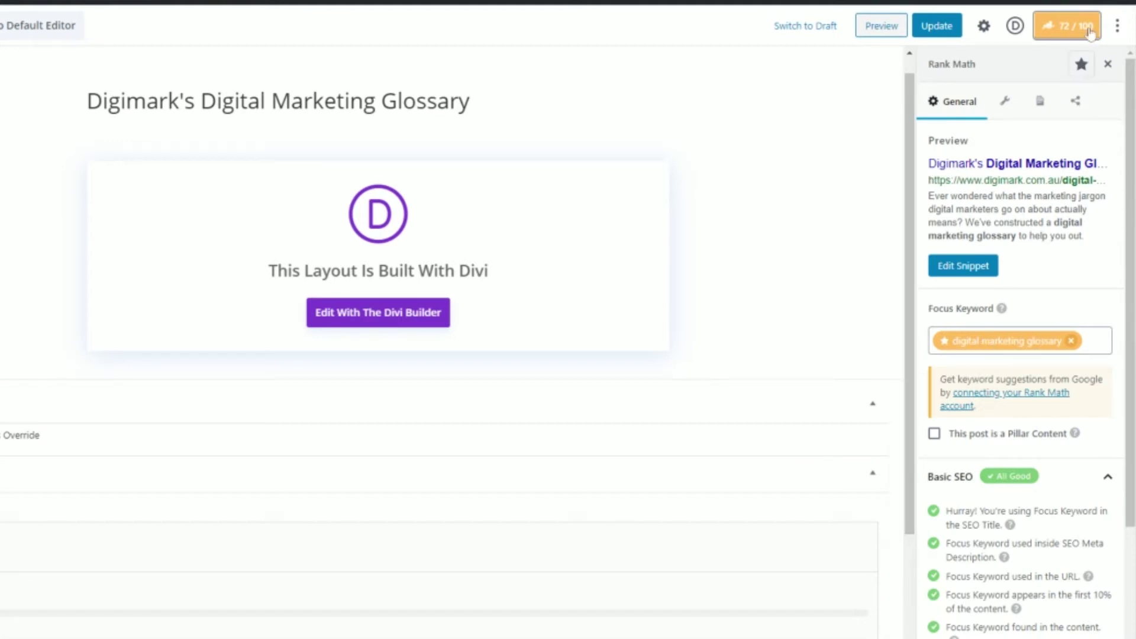
- Open the snippet editor for the glossary page and examine the wording of its SEO title, from keyword phrase to brand name
{"action": "left_click", "coordinate": [952, 276]}
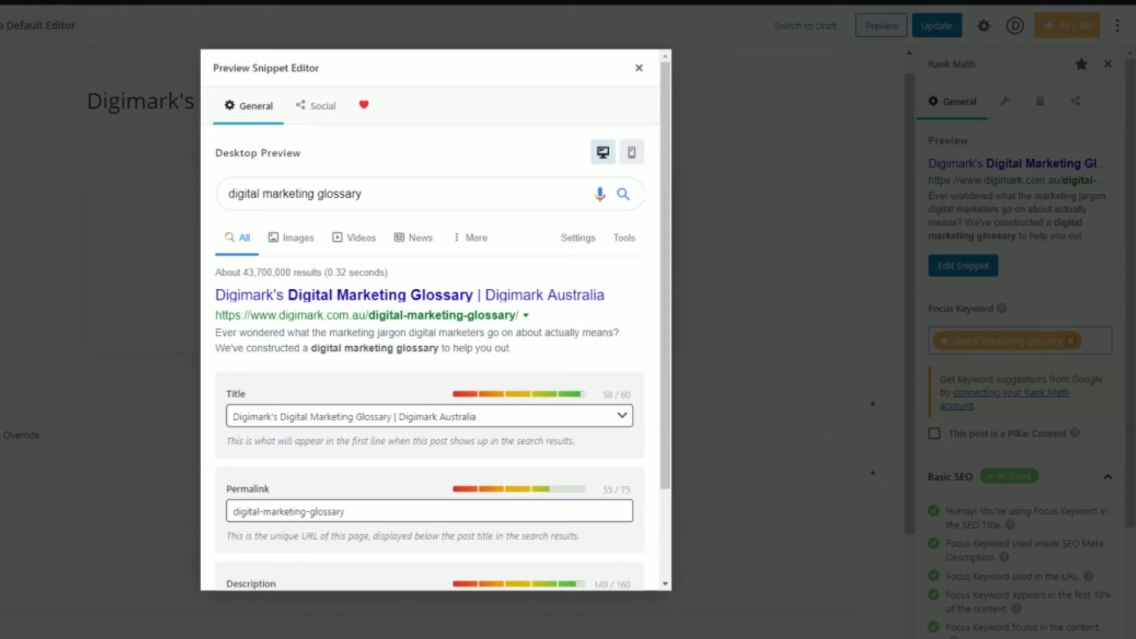
{"action": "left_click_drag", "start_coordinate": [232, 417], "coordinate": [388, 417]}
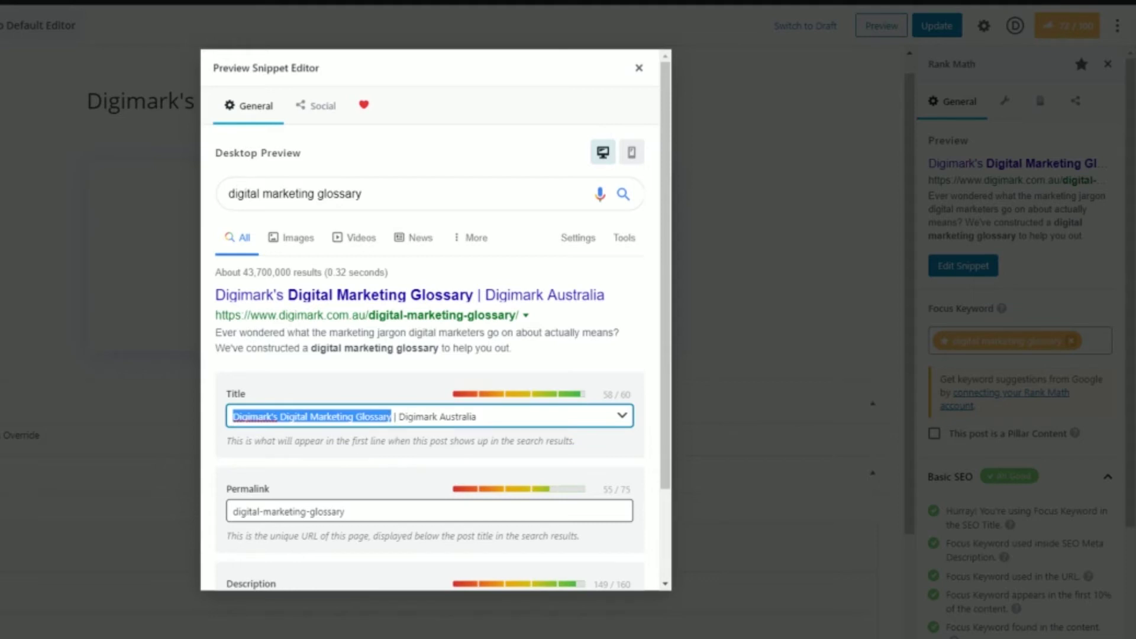
{"action": "left_click", "coordinate": [341, 416]}
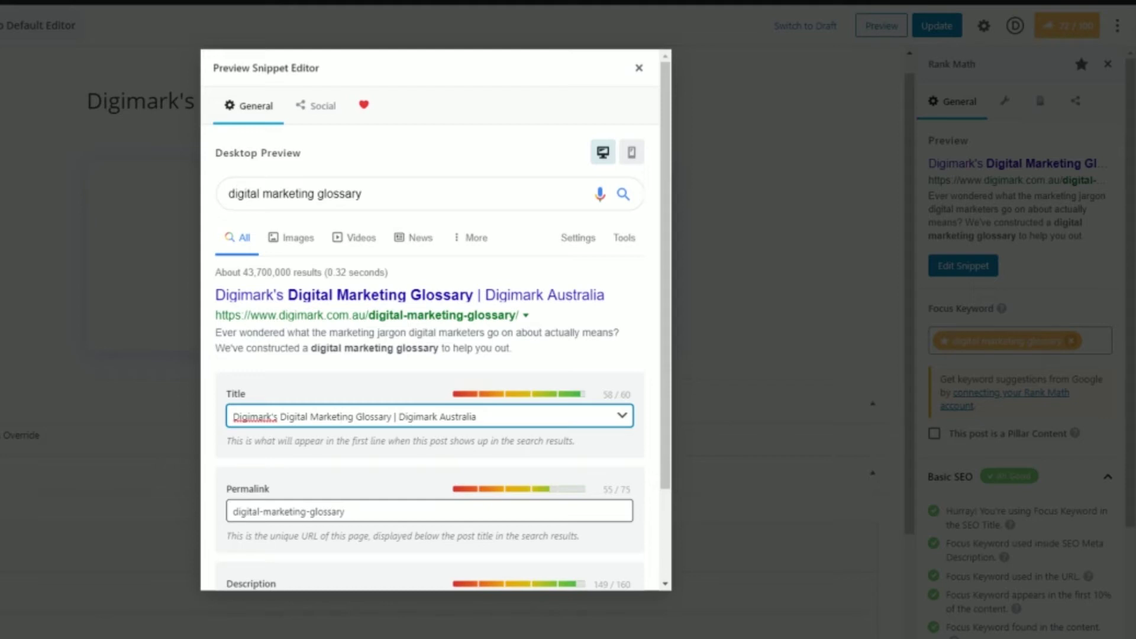
{"action": "left_click_drag", "start_coordinate": [232, 417], "coordinate": [391, 416]}
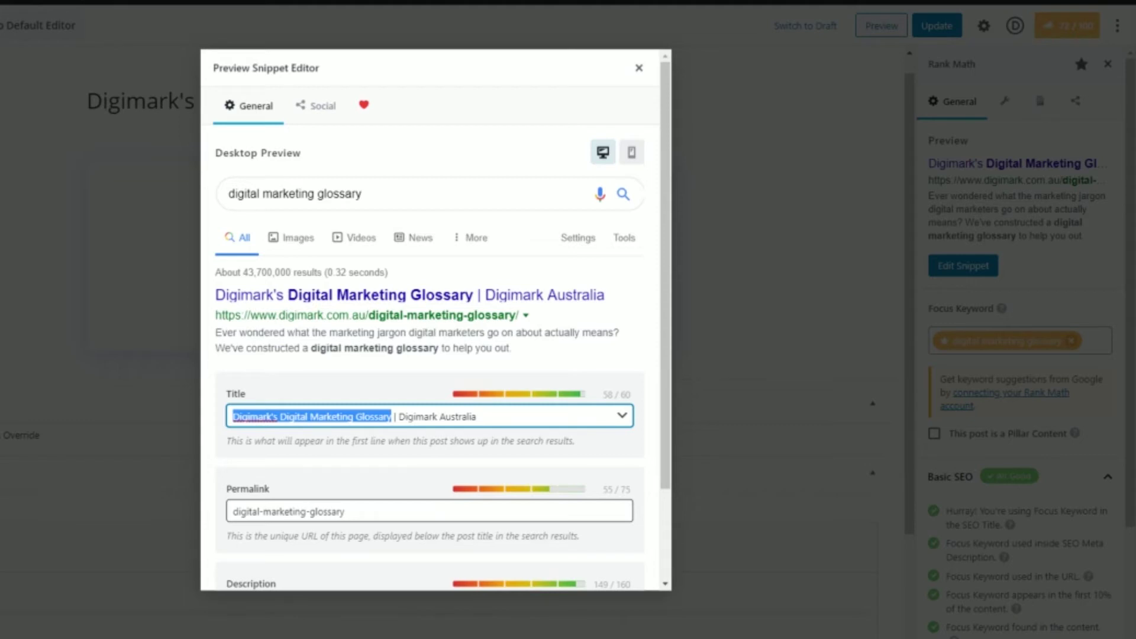
{"action": "left_click", "coordinate": [324, 417]}
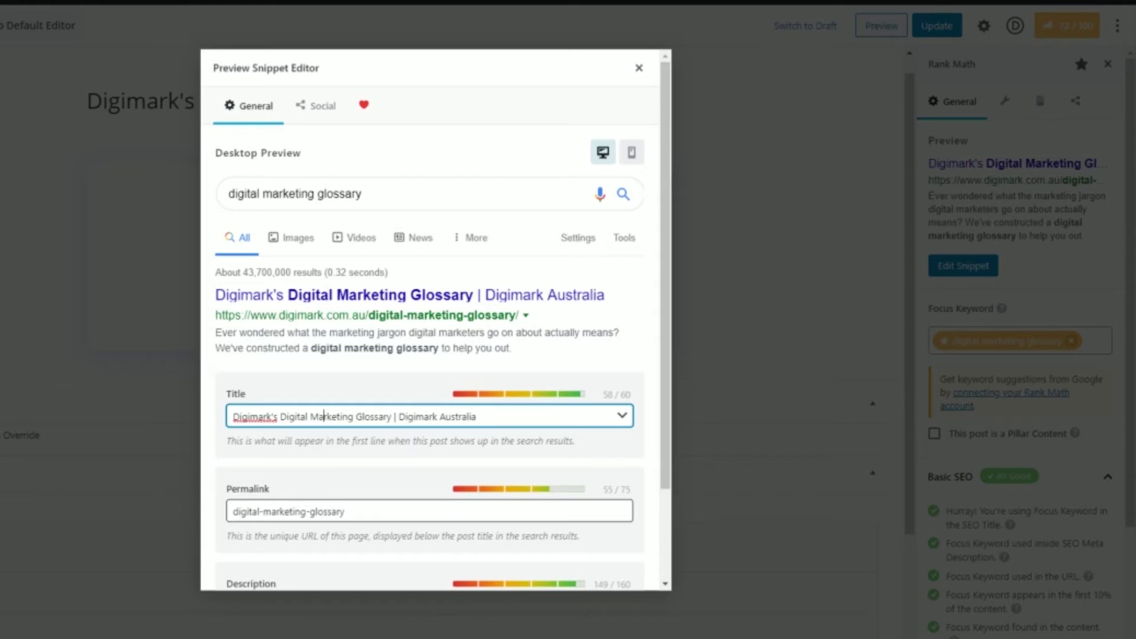
{"action": "left_click_drag", "start_coordinate": [232, 417], "coordinate": [379, 416]}
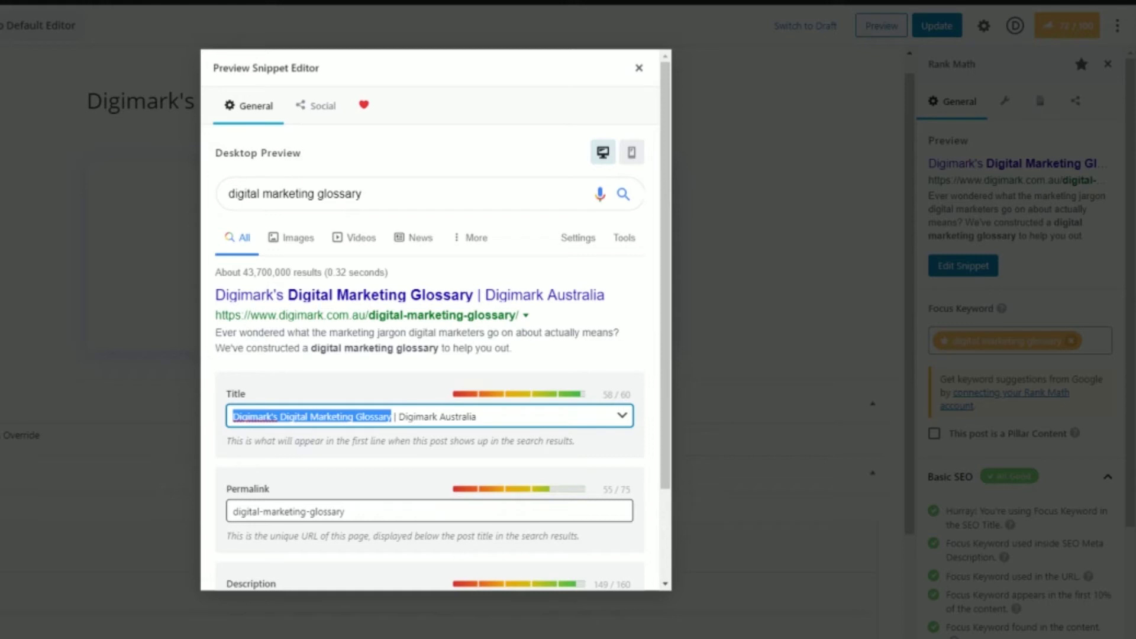
{"action": "left_click", "coordinate": [379, 417]}
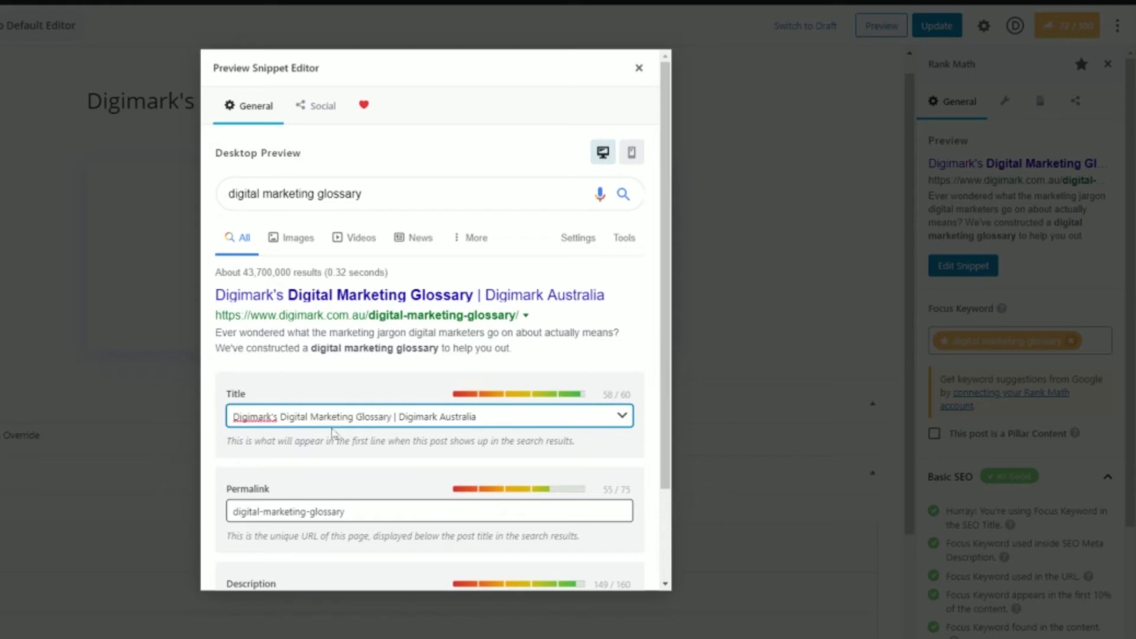
{"action": "left_click_drag", "start_coordinate": [280, 417], "coordinate": [379, 417]}
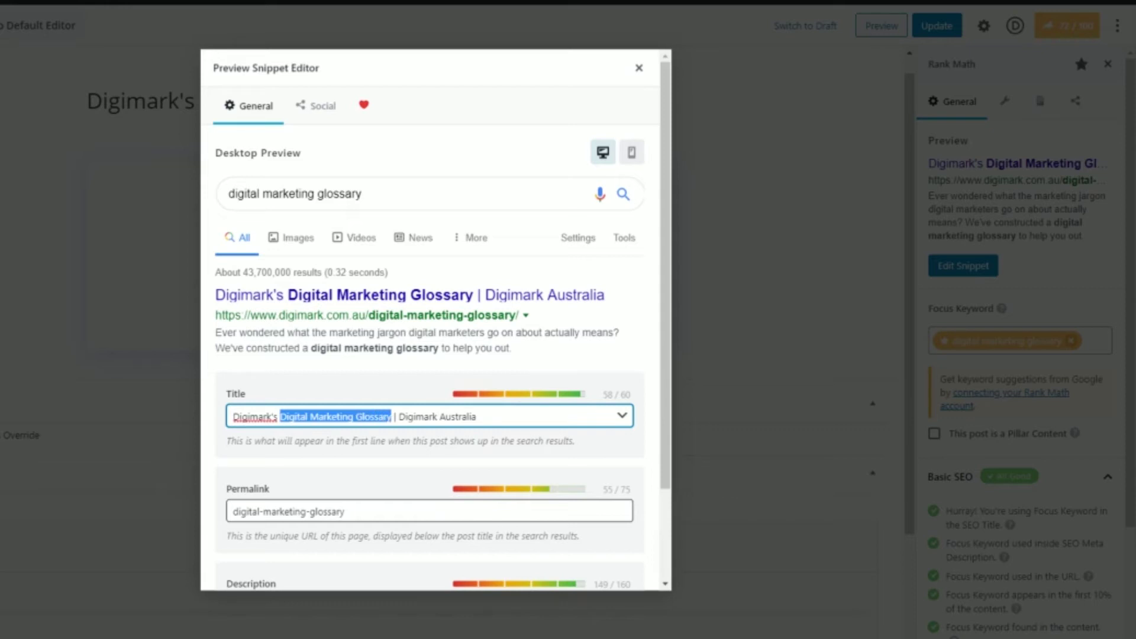
{"action": "left_click", "coordinate": [392, 417]}
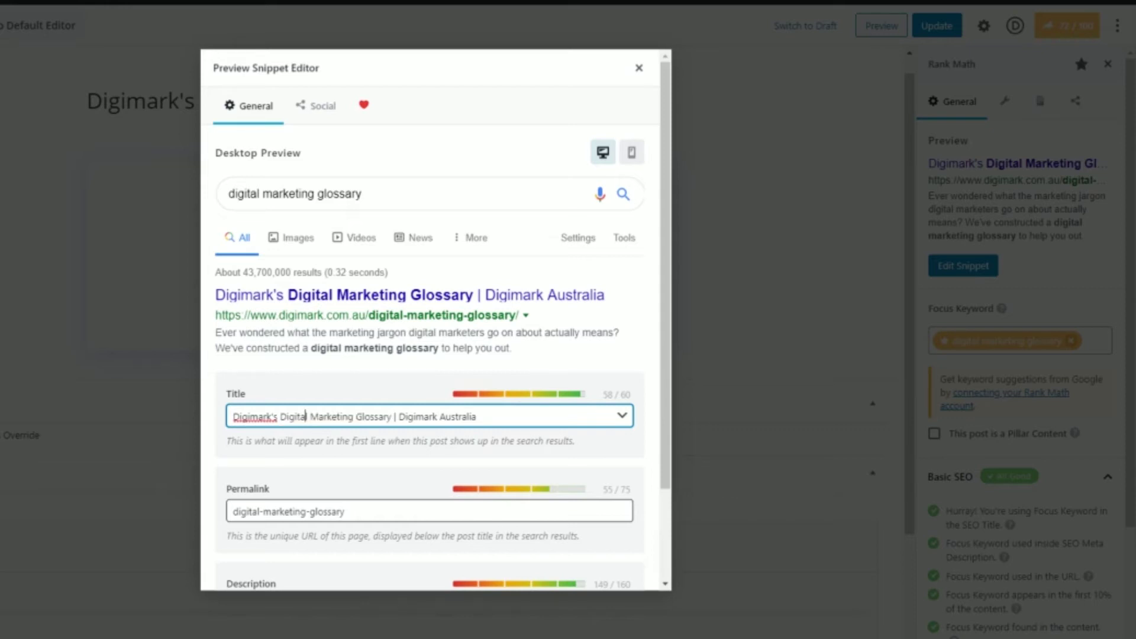
{"action": "left_click_drag", "start_coordinate": [234, 417], "coordinate": [309, 417]}
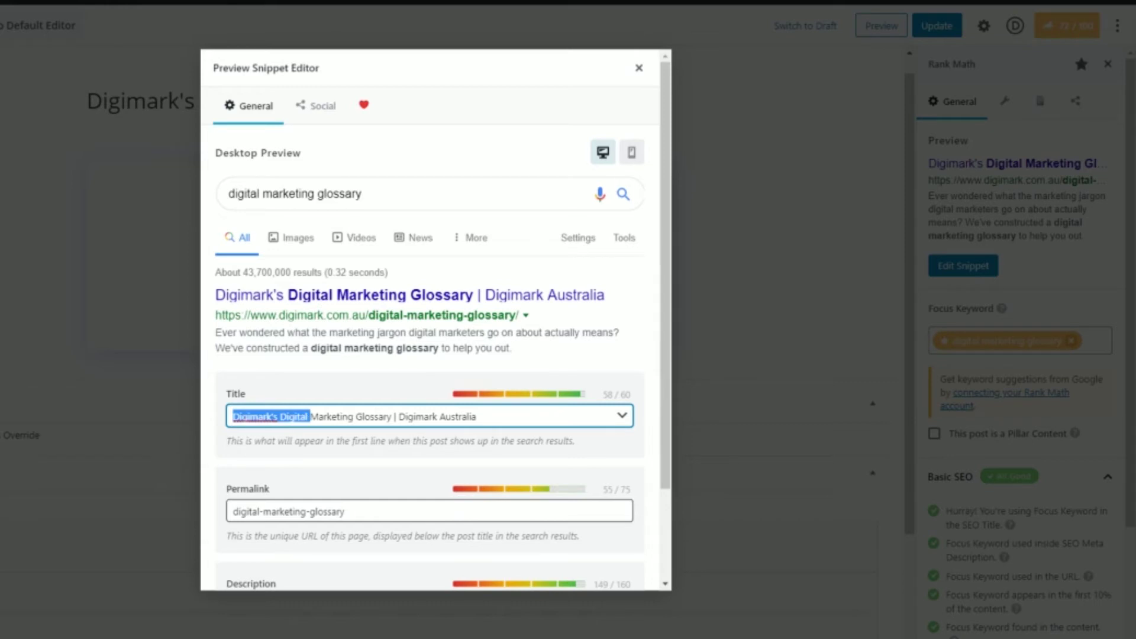
{"action": "left_click", "coordinate": [310, 417]}
{"action": "left_click_drag", "start_coordinate": [399, 417], "coordinate": [477, 417]}
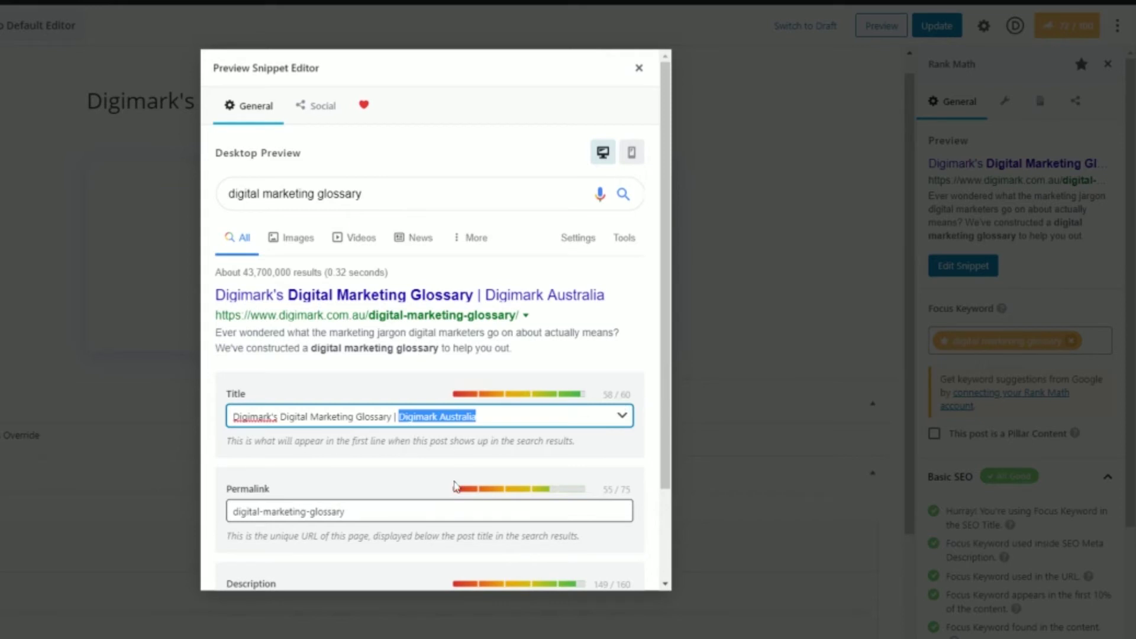
- Examine the page's permalink and compare it with the URL in the search result preview
{"action": "left_click", "coordinate": [301, 511]}
{"action": "scroll", "coordinate": [301, 512], "scroll_direction": "down", "scroll_amount": 2}
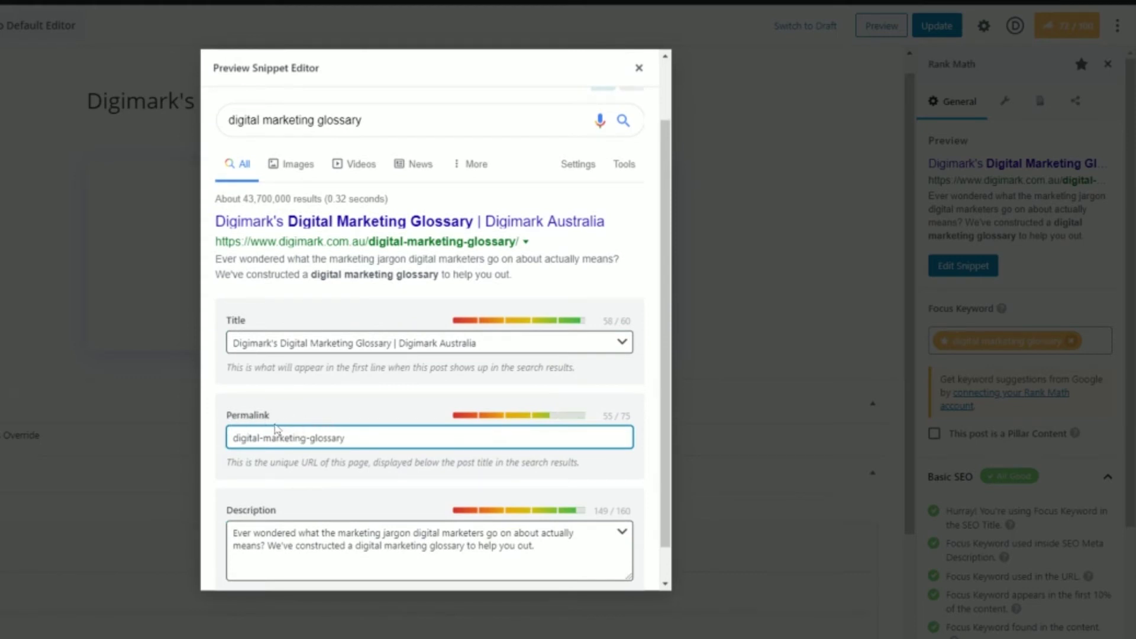
{"action": "left_click_drag", "start_coordinate": [346, 438], "coordinate": [231, 438]}
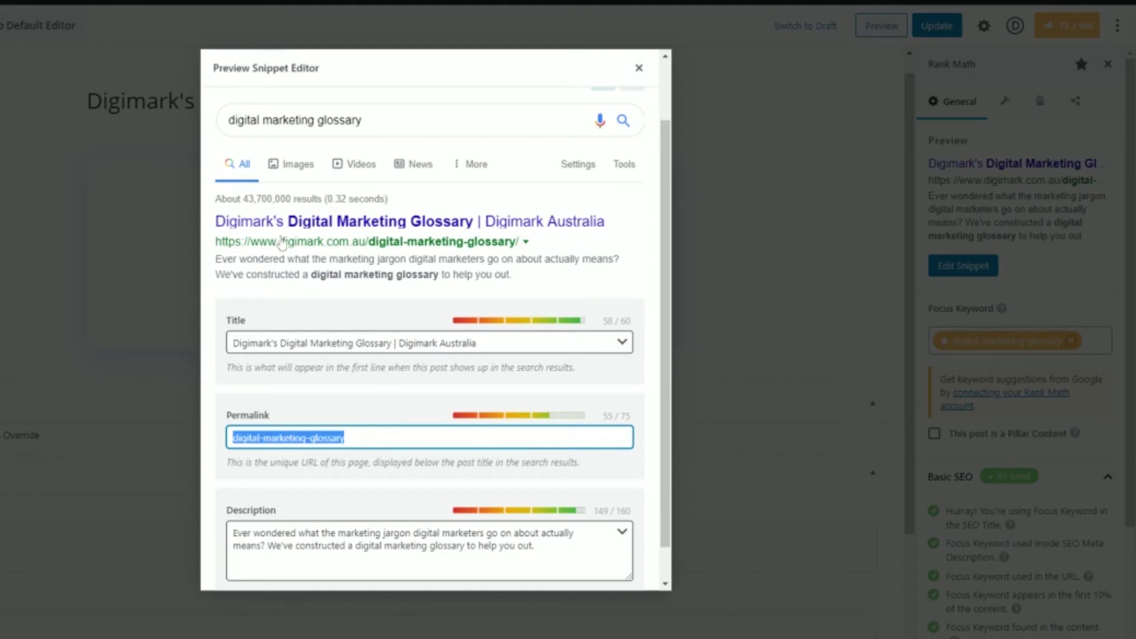
{"action": "scroll", "coordinate": [342, 410], "scroll_direction": "down", "scroll_amount": 1}
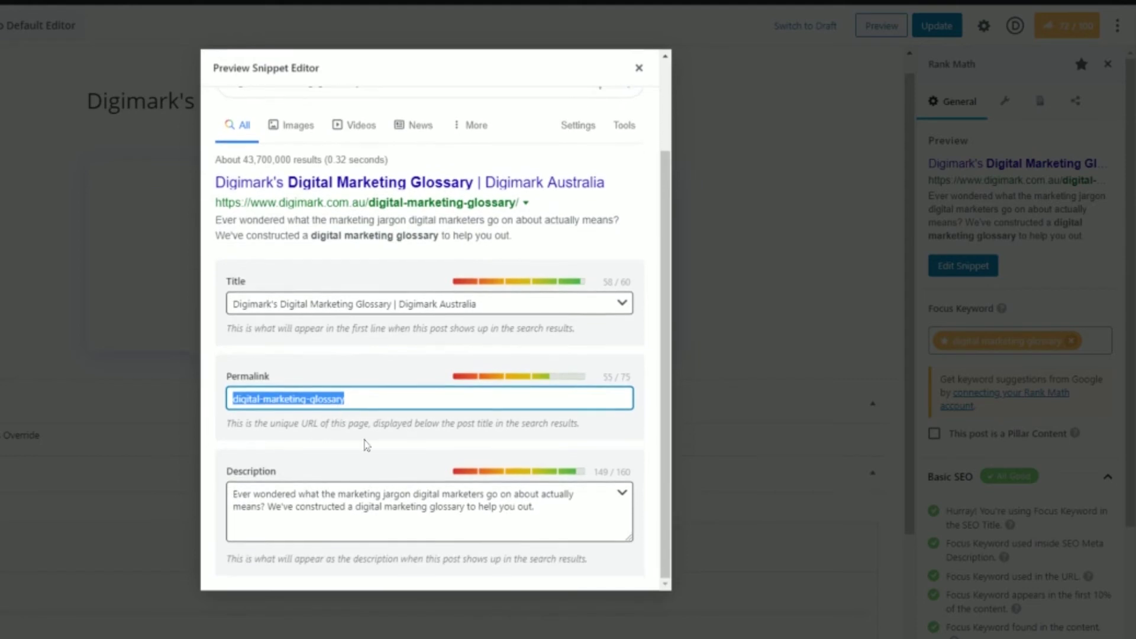
- Read through the page's meta description in the snippet editor and return to the desktop search preview
{"action": "left_click", "coordinate": [305, 495]}
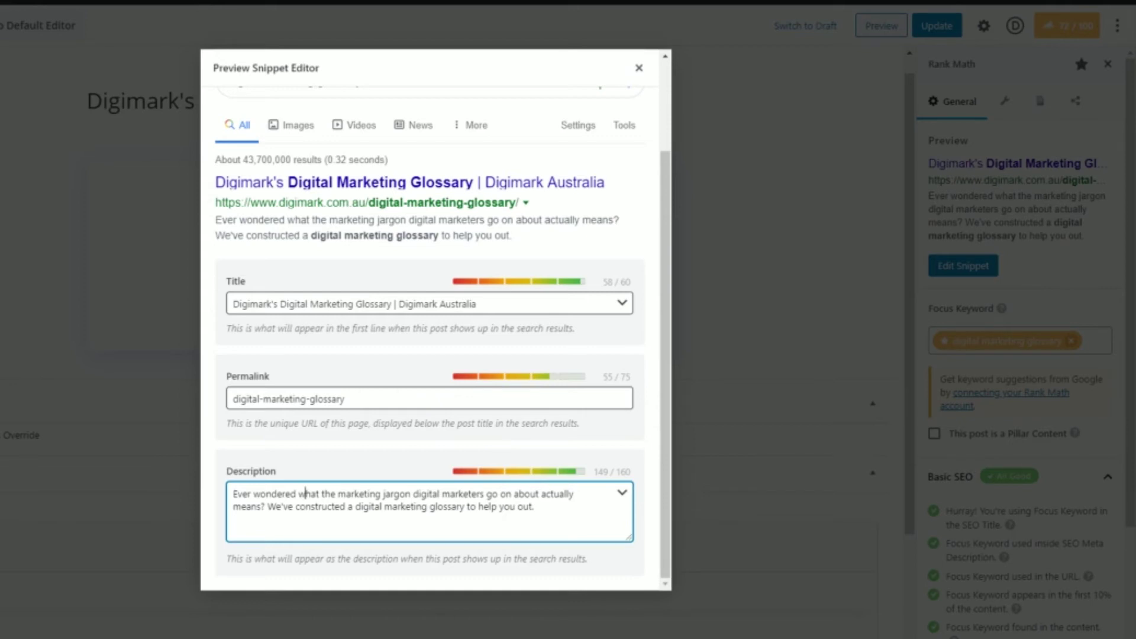
{"action": "left_click_drag", "start_coordinate": [535, 507], "coordinate": [244, 495]}
{"action": "left_click", "coordinate": [266, 494]}
{"action": "left_click_drag", "start_coordinate": [537, 507], "coordinate": [232, 494]}
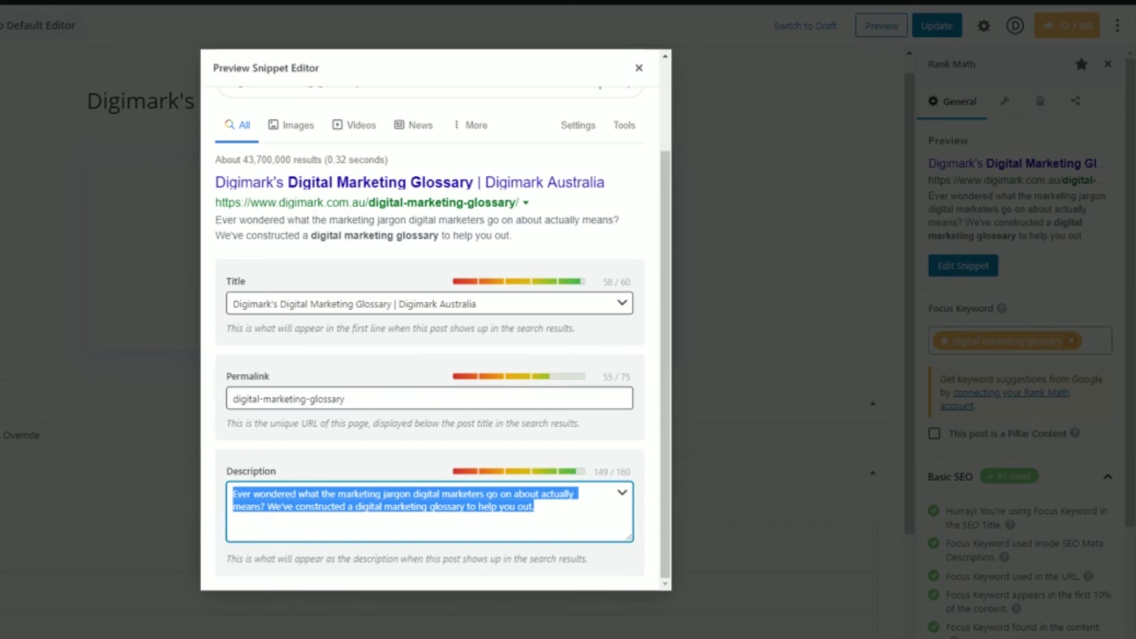
{"action": "left_click", "coordinate": [520, 525]}
{"action": "scroll", "coordinate": [373, 323], "scroll_direction": "up", "scroll_amount": 1}
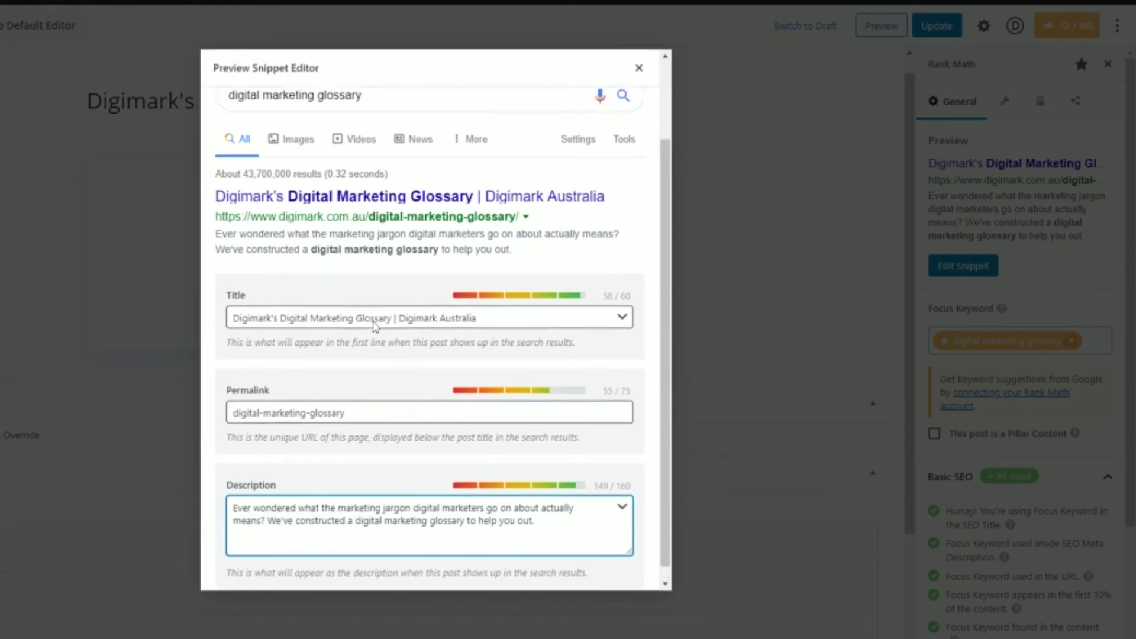
{"action": "scroll", "coordinate": [374, 325], "scroll_direction": "up", "scroll_amount": 2}
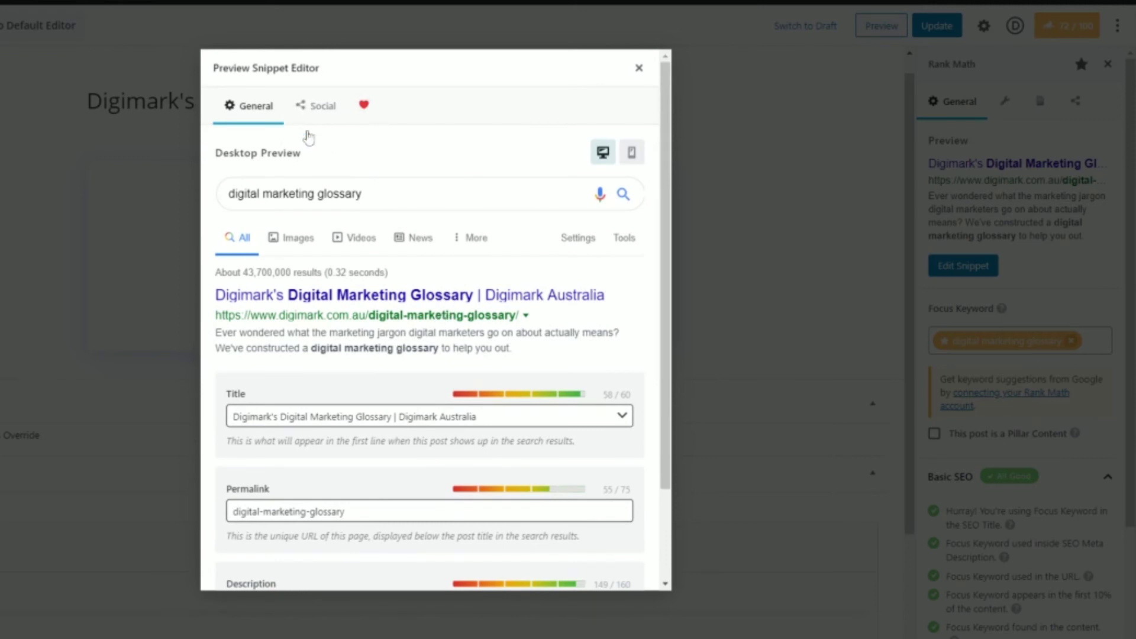
- View the snippet's Facebook sharing preview and its customizable image, title and description
{"action": "left_click", "coordinate": [332, 112]}
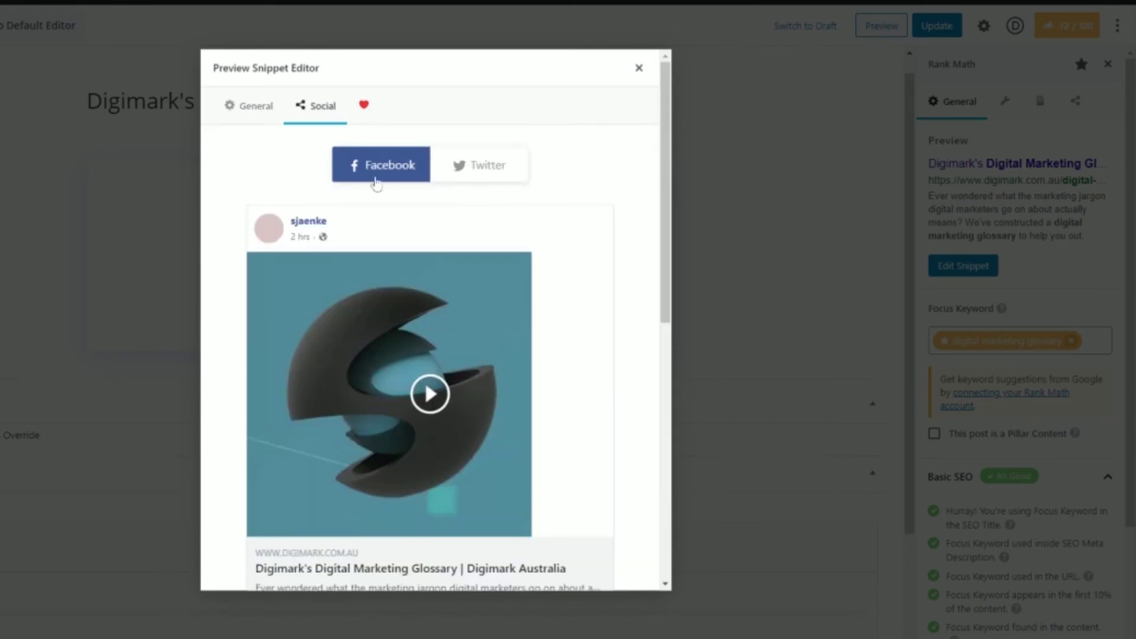
{"action": "scroll", "coordinate": [467, 303], "scroll_direction": "down", "scroll_amount": 4}
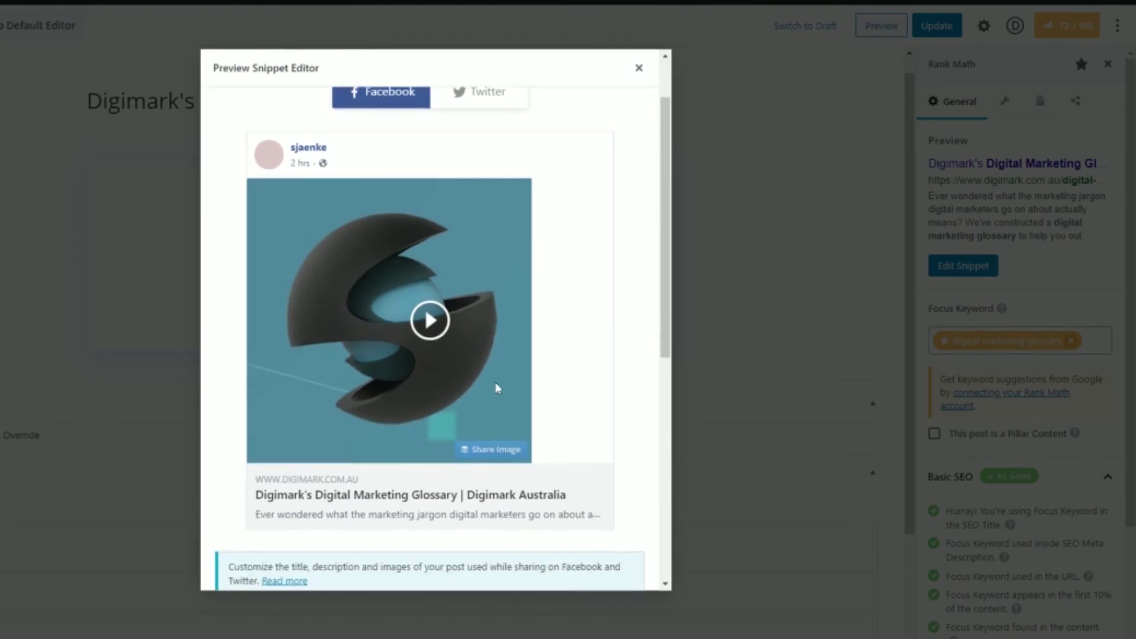
{"action": "scroll", "coordinate": [506, 469], "scroll_direction": "down", "scroll_amount": 2}
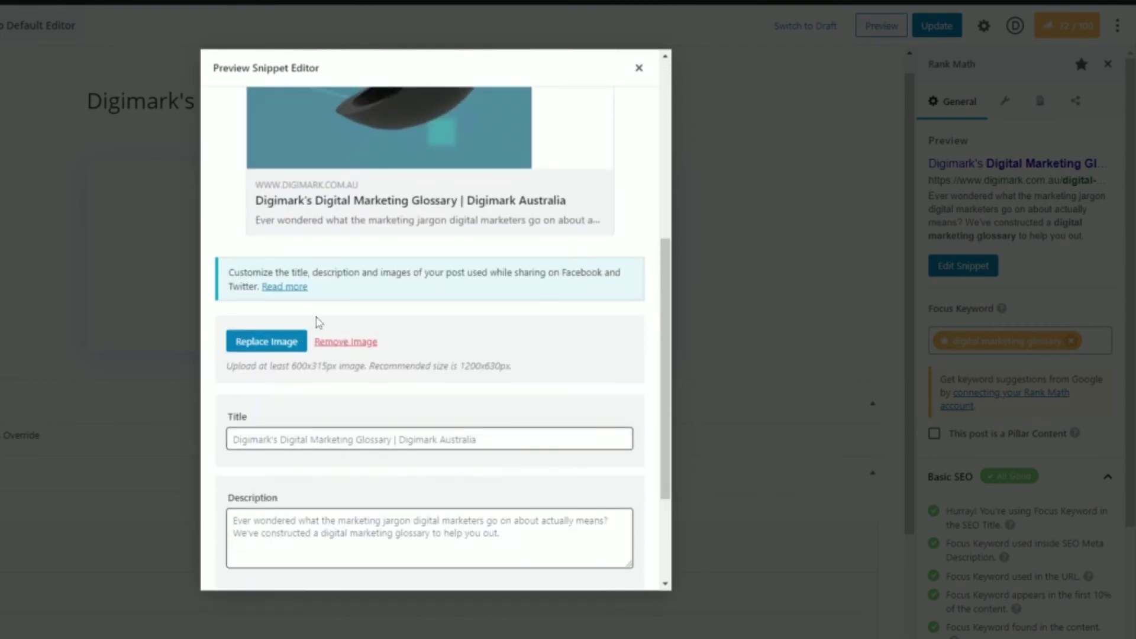
{"action": "scroll", "coordinate": [318, 323], "scroll_direction": "up", "scroll_amount": 6}
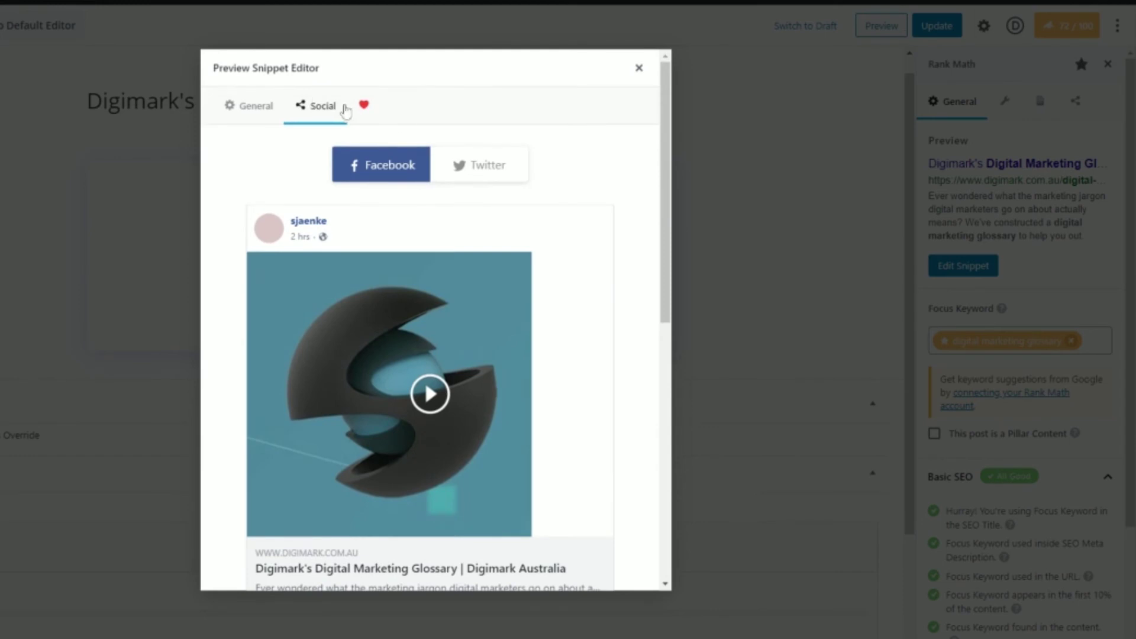
- Compare the general search snippet settings with the social sharing settings for Facebook
{"action": "left_click", "coordinate": [255, 110]}
{"action": "left_click", "coordinate": [317, 108]}
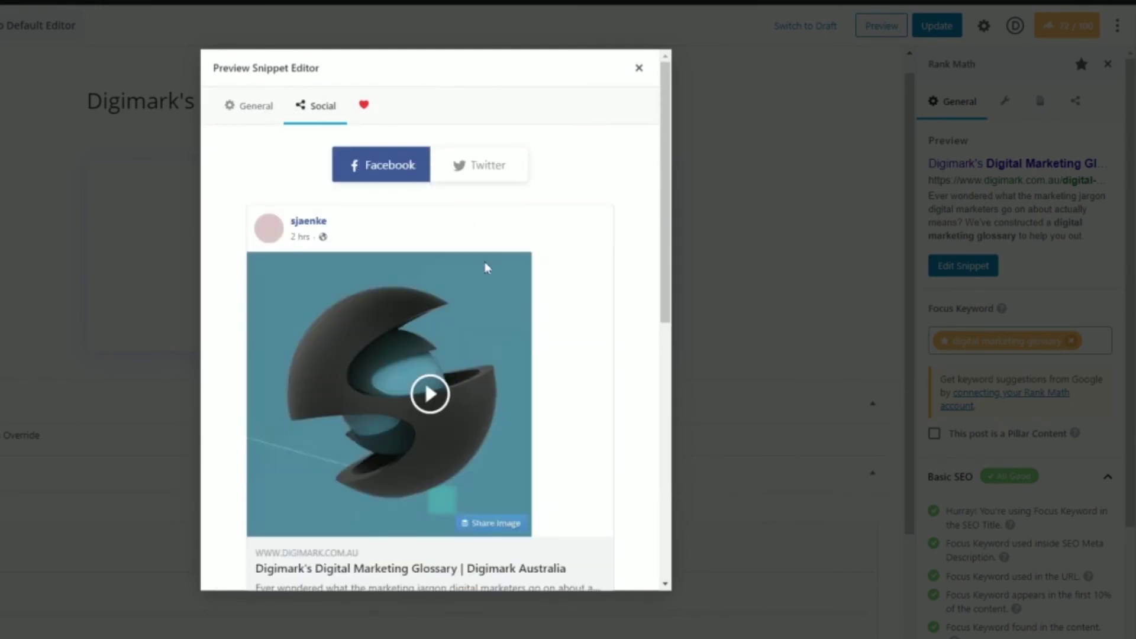
{"action": "scroll", "coordinate": [562, 517], "scroll_direction": "down", "scroll_amount": 4}
{"action": "scroll", "coordinate": [556, 507], "scroll_direction": "up", "scroll_amount": 4}
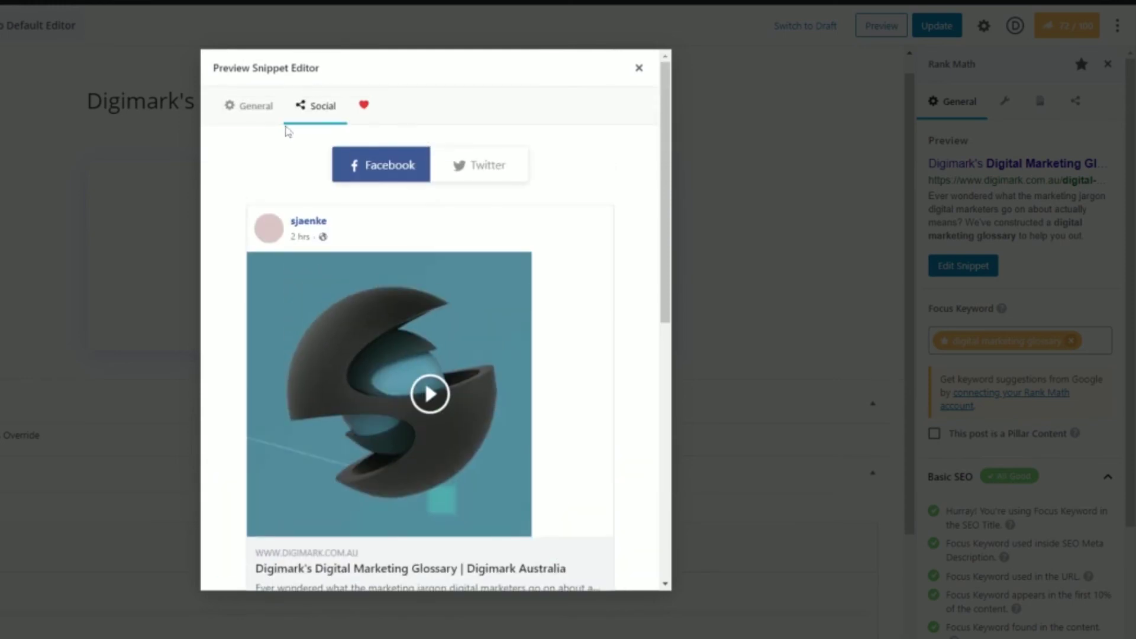
{"action": "left_click", "coordinate": [271, 110]}
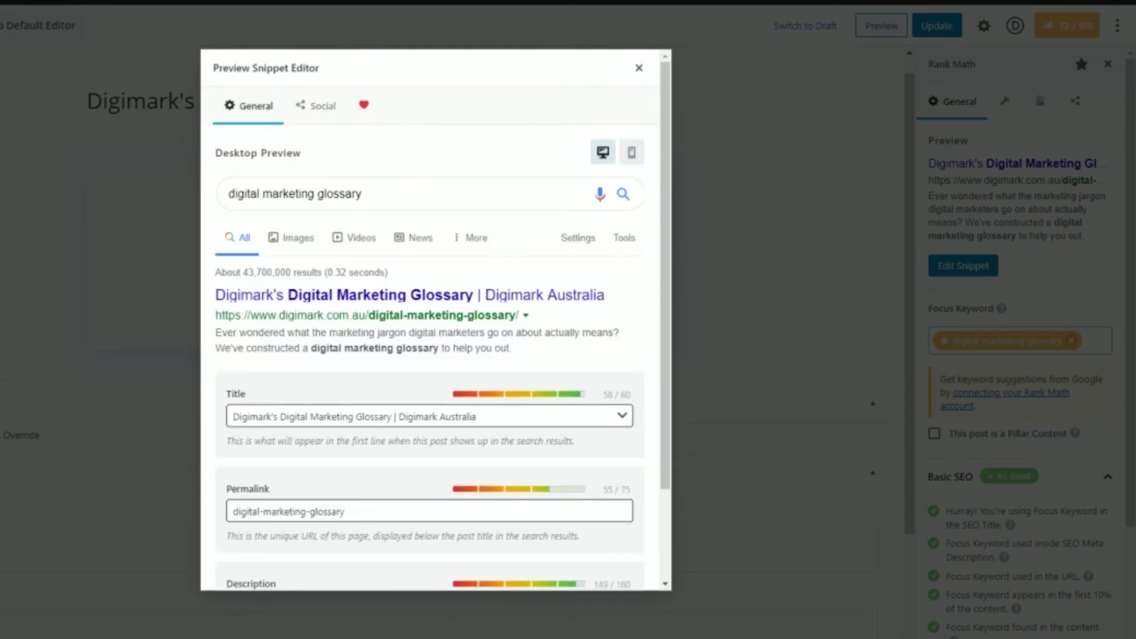
{"action": "left_click", "coordinate": [320, 106]}
{"action": "scroll", "coordinate": [487, 452], "scroll_direction": "down", "scroll_amount": 5}
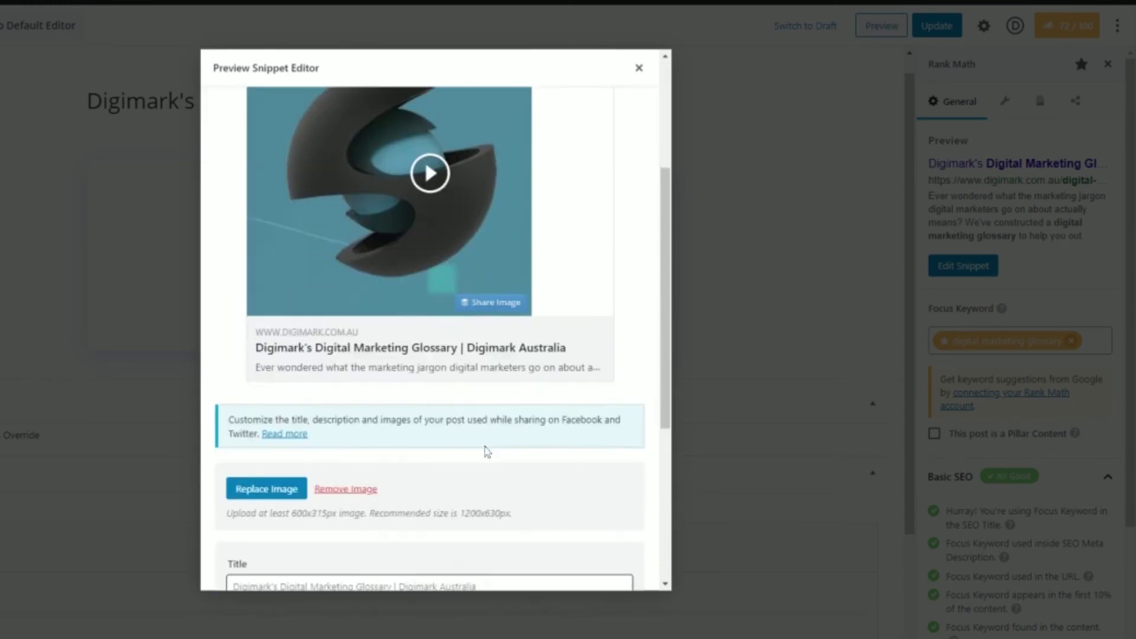
{"action": "scroll", "coordinate": [347, 470], "scroll_direction": "up", "scroll_amount": 5}
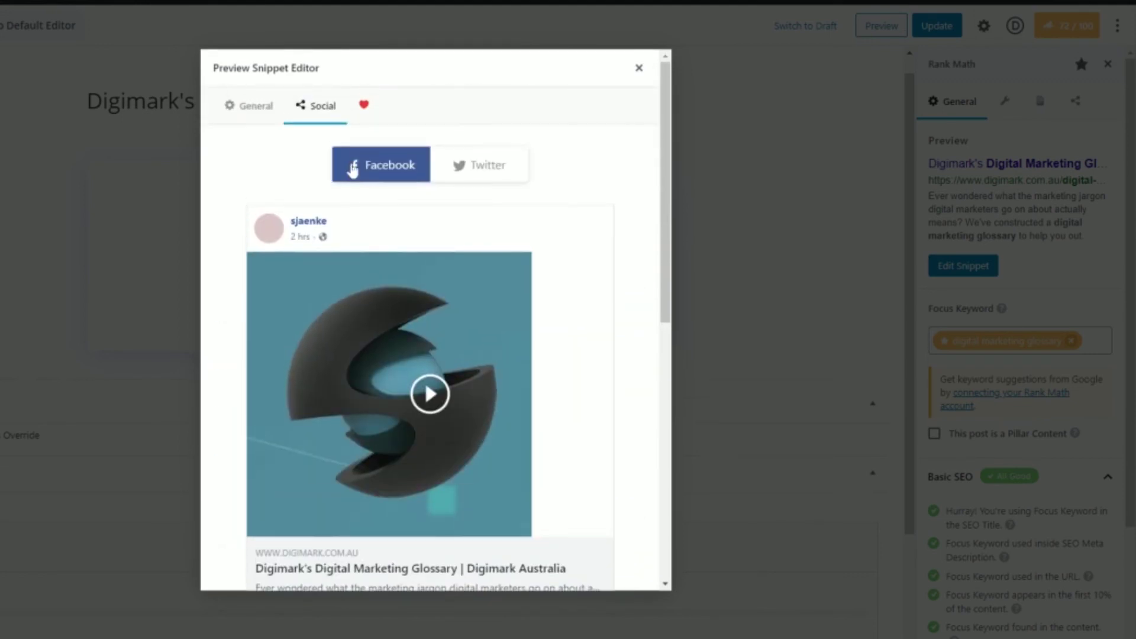
- View how the page's card looks in the Twitter sharing preview
{"action": "left_click", "coordinate": [449, 167]}
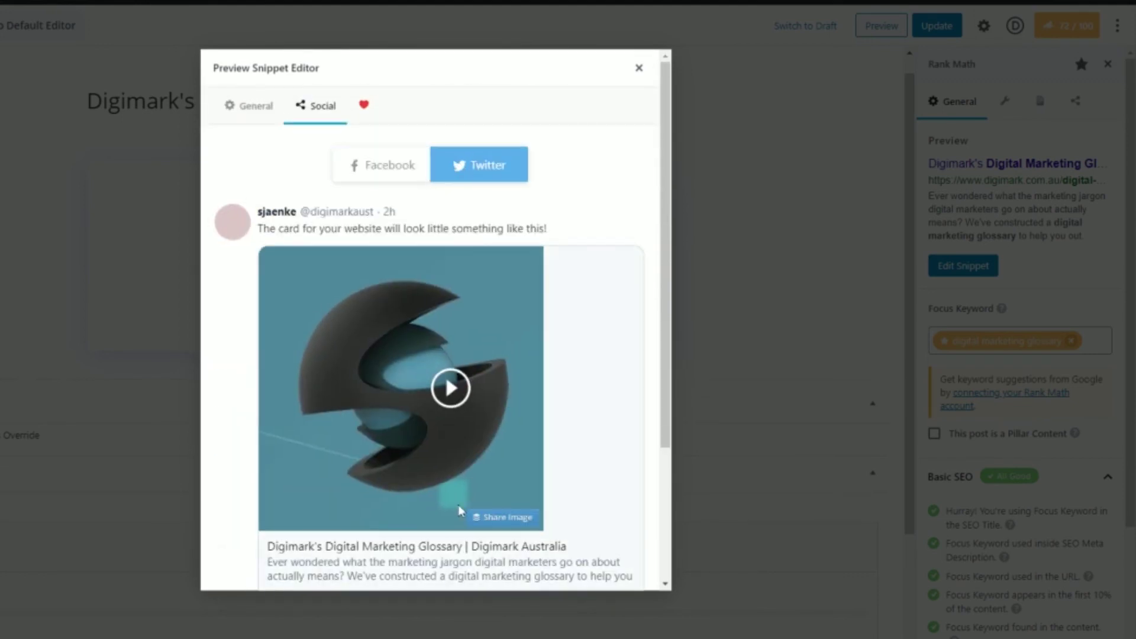
{"action": "scroll", "coordinate": [461, 511], "scroll_direction": "down", "scroll_amount": 3}
{"action": "scroll", "coordinate": [461, 511], "scroll_direction": "up", "scroll_amount": 3}
- Return to the Facebook sharing settings and inspect the custom title and description fields
{"action": "left_click", "coordinate": [375, 176]}
{"action": "scroll", "coordinate": [464, 459], "scroll_direction": "down", "scroll_amount": 5}
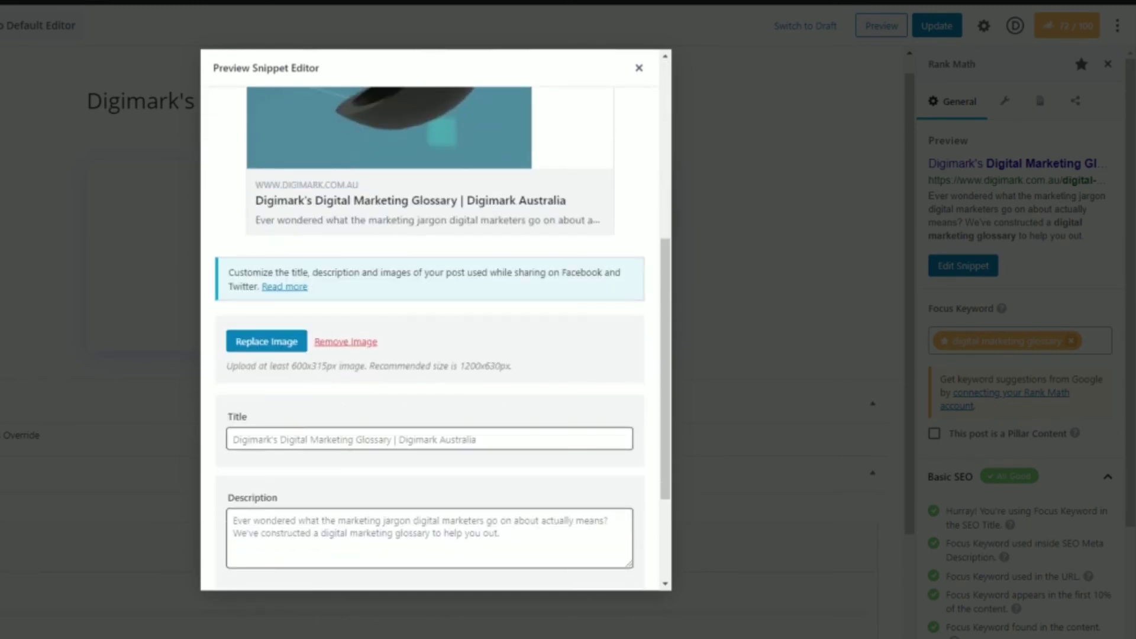
{"action": "left_click", "coordinate": [415, 439]}
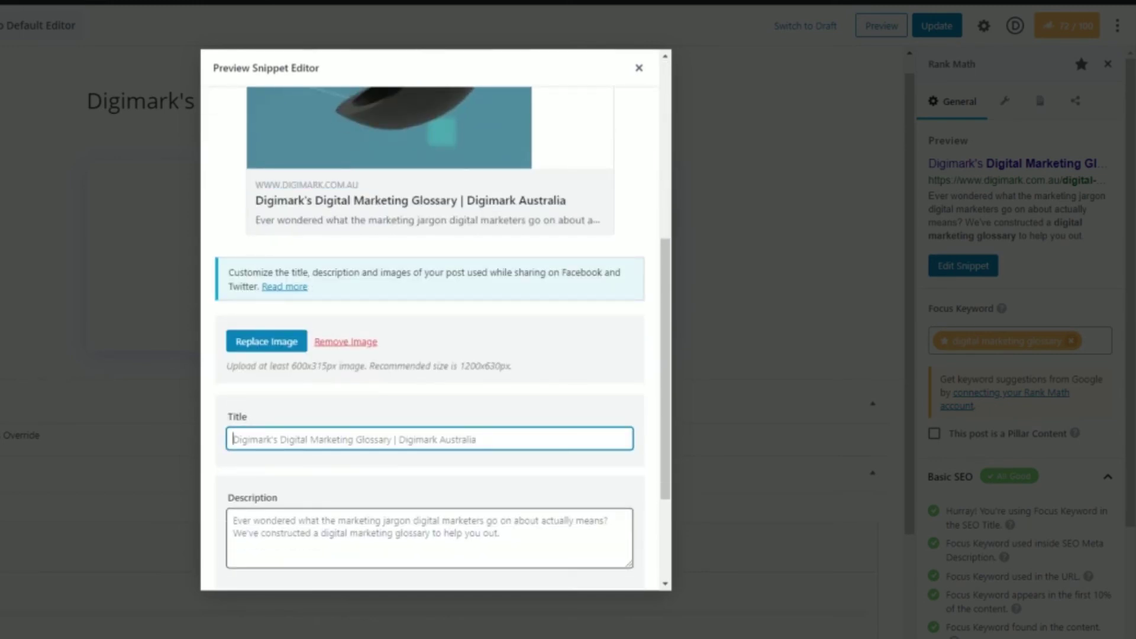
{"action": "scroll", "coordinate": [563, 460], "scroll_direction": "down", "scroll_amount": 1}
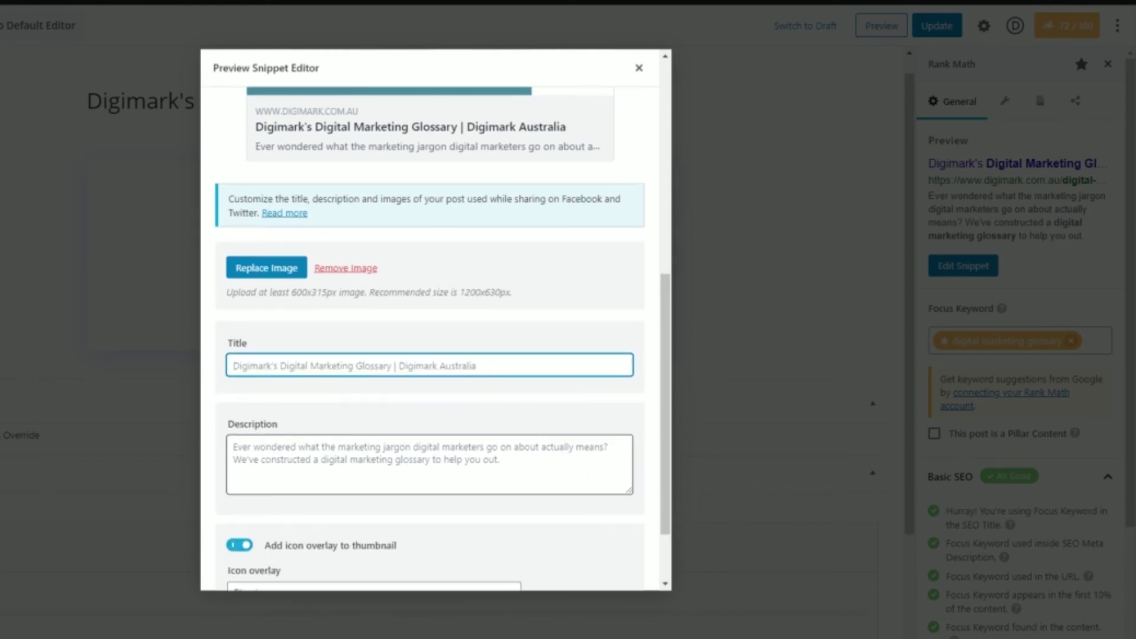
- Turn off the play icon overlay on the Facebook thumbnail and check the preview image
{"action": "scroll", "coordinate": [445, 467], "scroll_direction": "down", "scroll_amount": 3}
{"action": "left_click", "coordinate": [310, 512]}
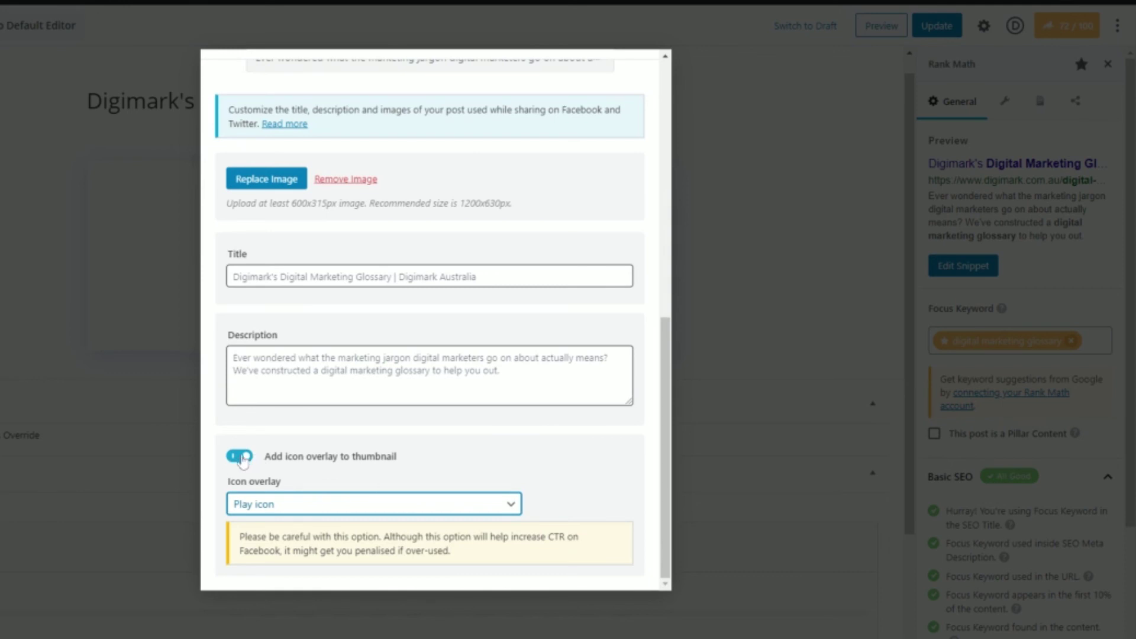
{"action": "scroll", "coordinate": [406, 477], "scroll_direction": "up", "scroll_amount": 6}
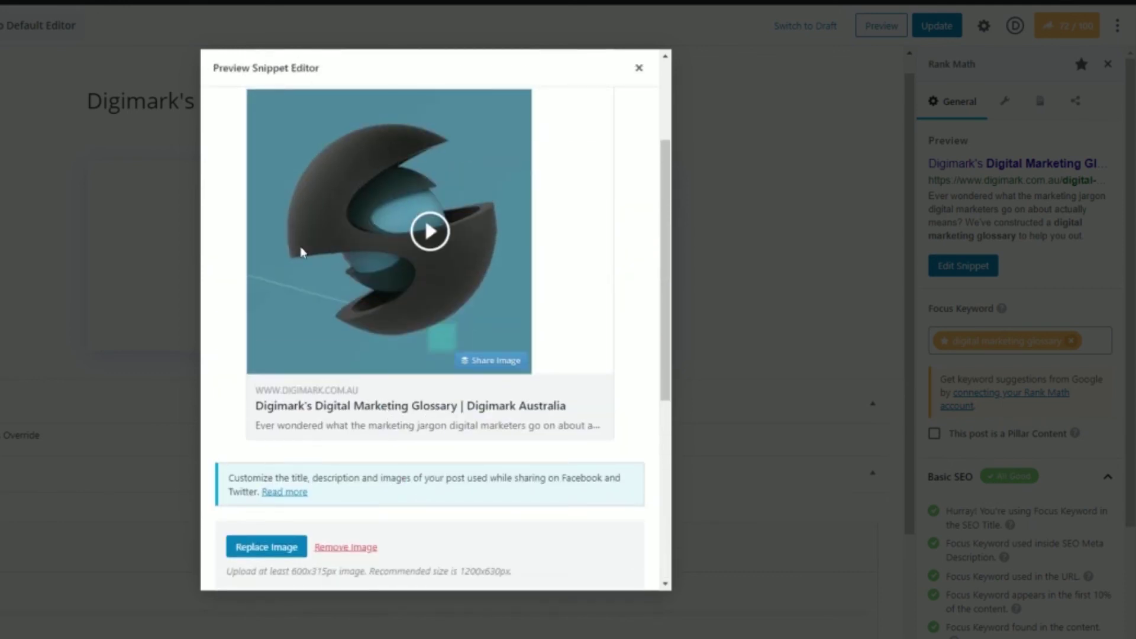
{"action": "scroll", "coordinate": [233, 472], "scroll_direction": "down", "scroll_amount": 1}
{"action": "scroll", "coordinate": [233, 471], "scroll_direction": "down", "scroll_amount": 5}
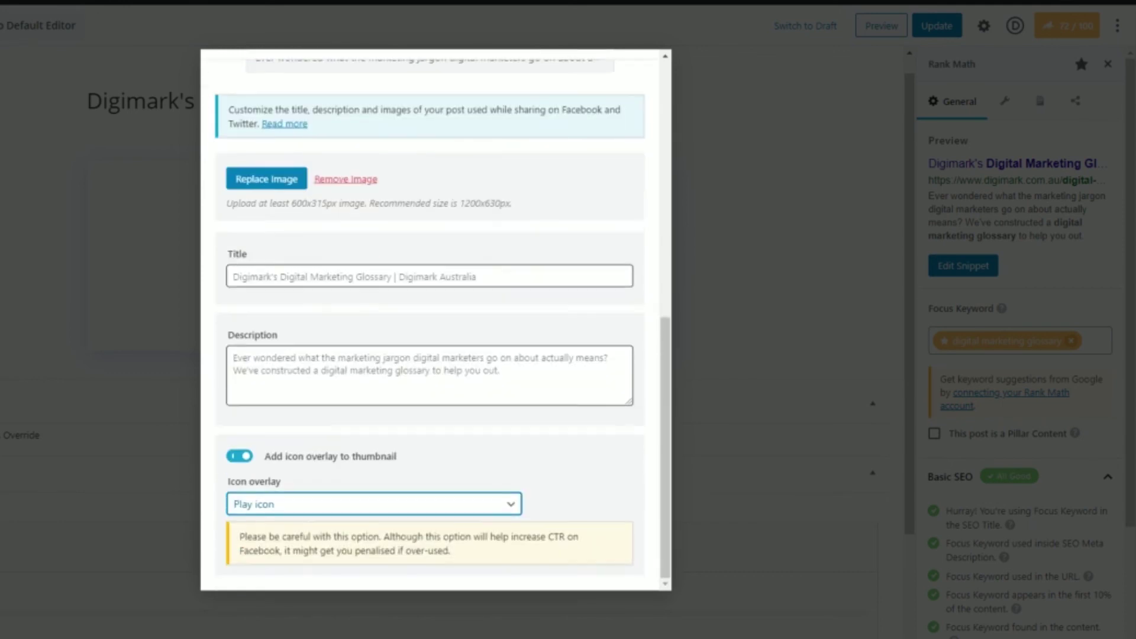
{"action": "left_click", "coordinate": [240, 456]}
{"action": "scroll", "coordinate": [329, 448], "scroll_direction": "up", "scroll_amount": 5}
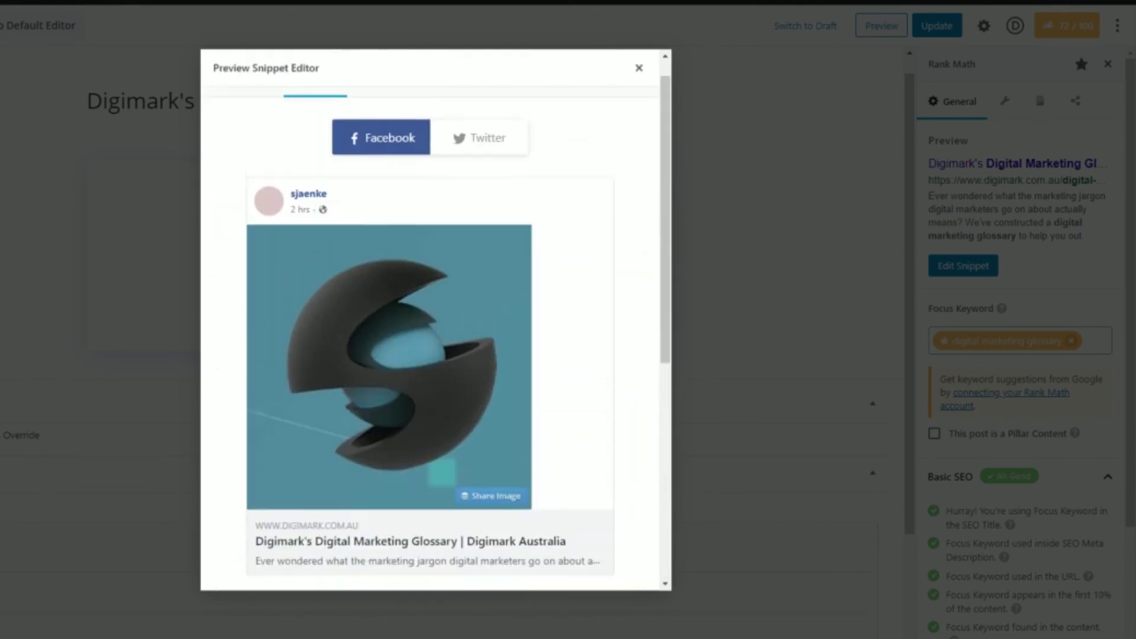
- Check the Facebook image, title and description fields, and compare the Facebook card preview with the Twitter one
{"action": "scroll", "coordinate": [330, 448], "scroll_direction": "down", "scroll_amount": 5}
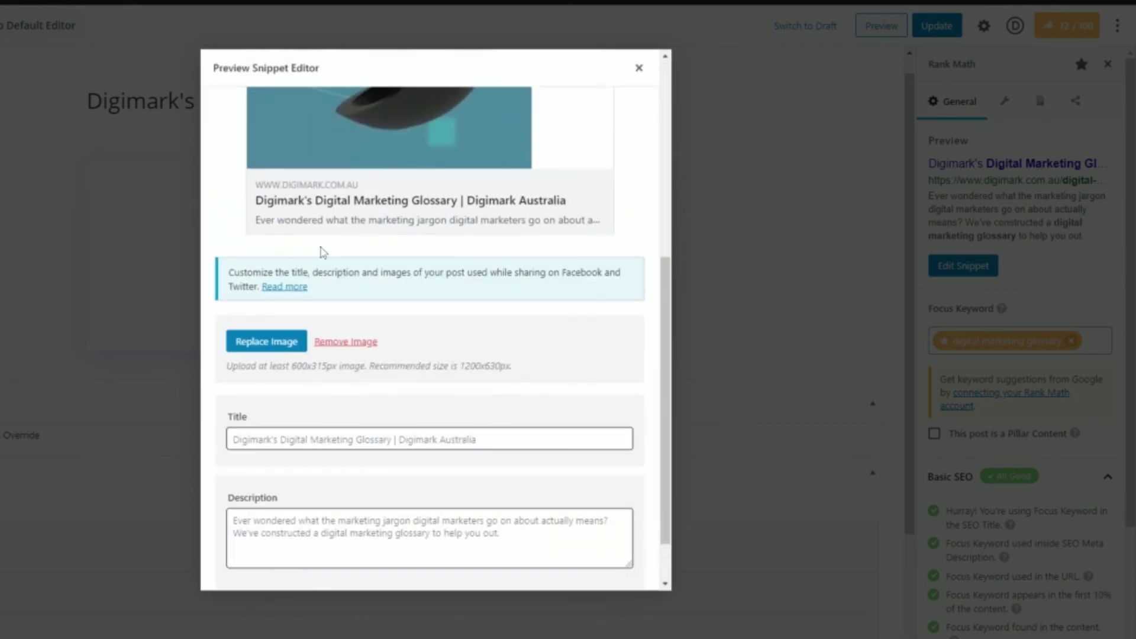
{"action": "scroll", "coordinate": [355, 367], "scroll_direction": "up", "scroll_amount": 6}
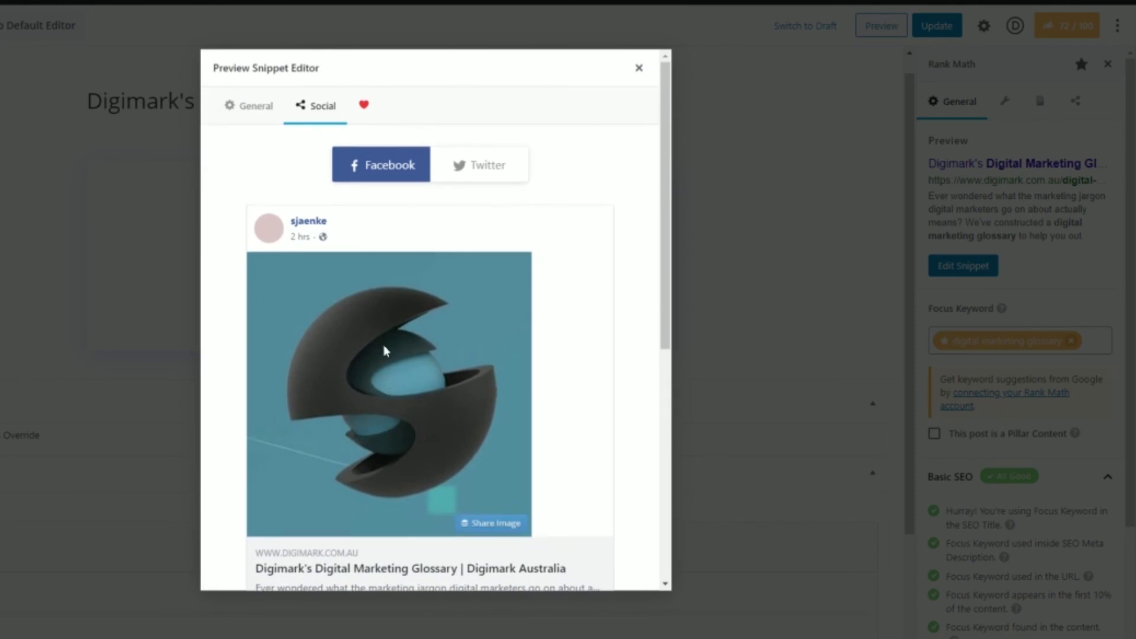
{"action": "left_click", "coordinate": [481, 167]}
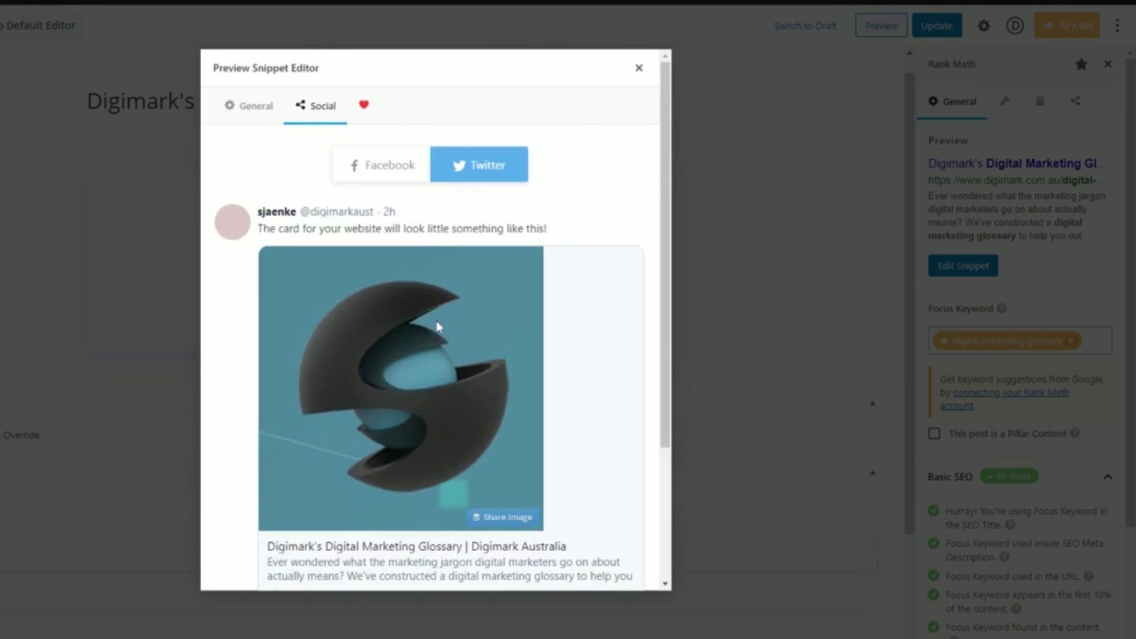
{"action": "left_click", "coordinate": [387, 168]}
{"action": "left_click", "coordinate": [473, 171]}
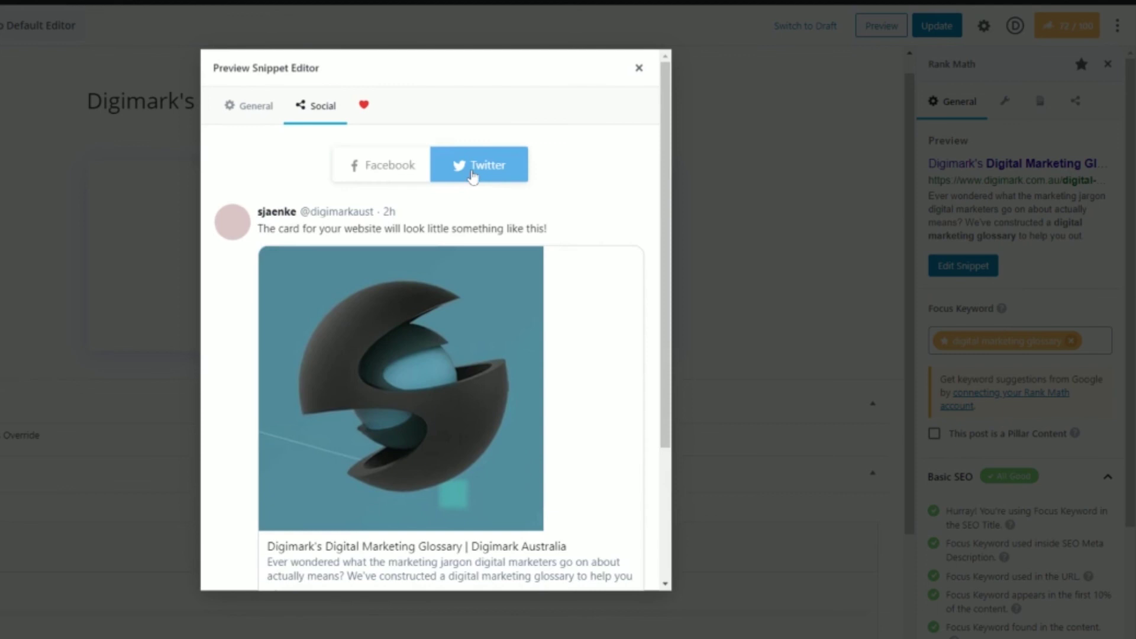
- Review the general snippet settings with the page's search result title, permalink and description
{"action": "left_click", "coordinate": [255, 106]}
{"action": "scroll", "coordinate": [432, 432], "scroll_direction": "down", "scroll_amount": 2}
{"action": "scroll", "coordinate": [431, 432], "scroll_direction": "up", "scroll_amount": 2}
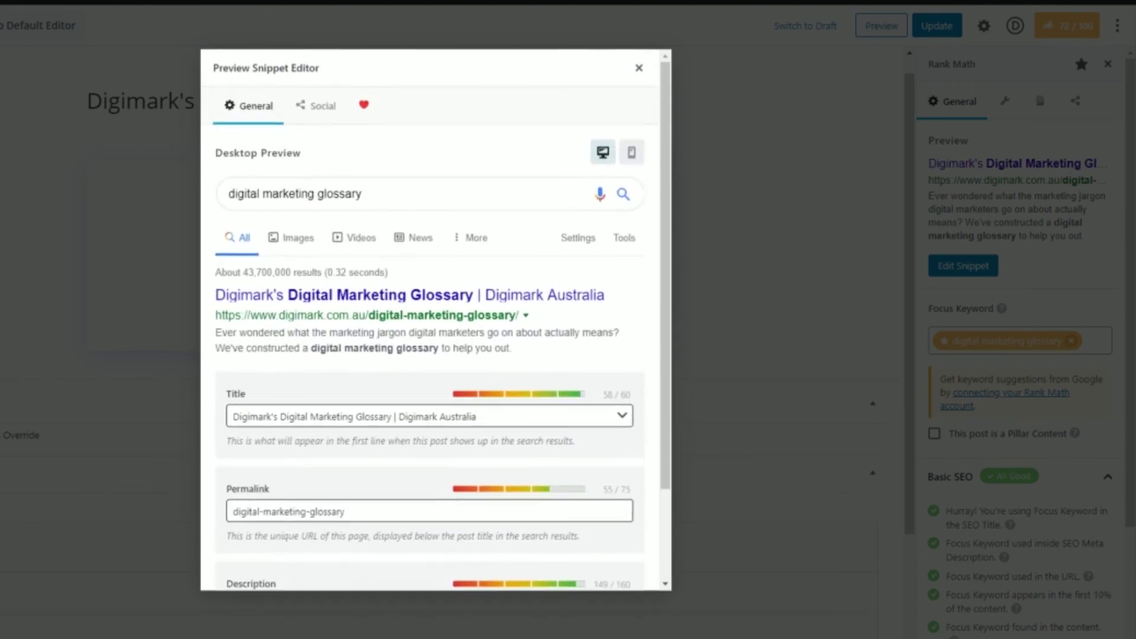
- Look through the social sharing settings again, viewing the Facebook card, the Twitter card and the Facebook card once more
{"action": "left_click", "coordinate": [322, 106]}
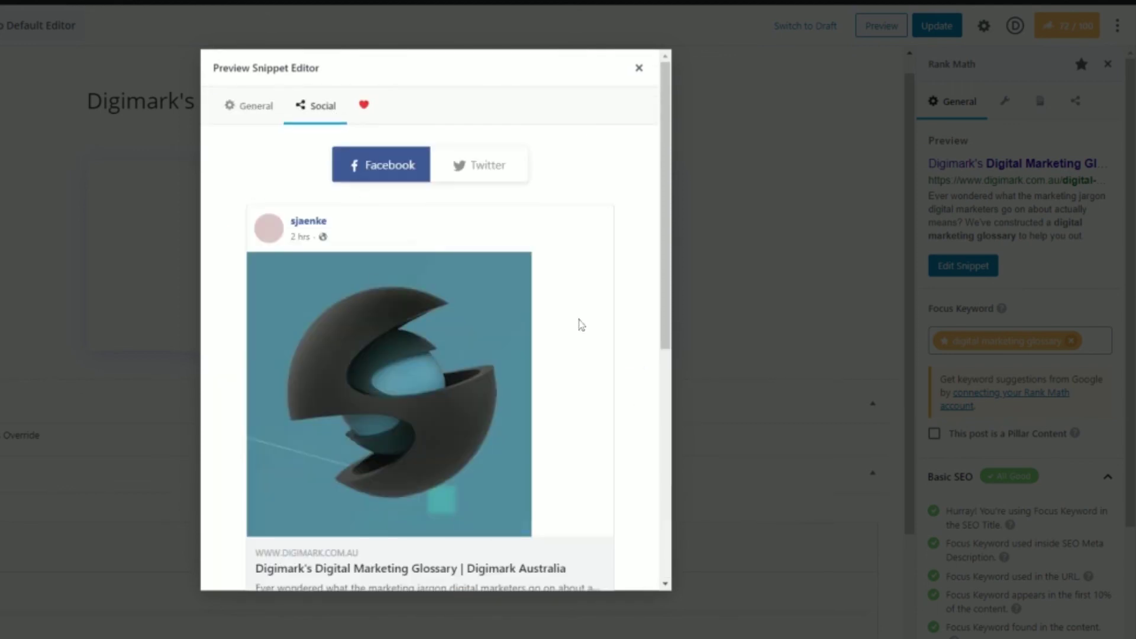
{"action": "scroll", "coordinate": [478, 503], "scroll_direction": "down", "scroll_amount": 1}
{"action": "scroll", "coordinate": [469, 507], "scroll_direction": "down", "scroll_amount": 5}
{"action": "scroll", "coordinate": [470, 508], "scroll_direction": "up", "scroll_amount": 6}
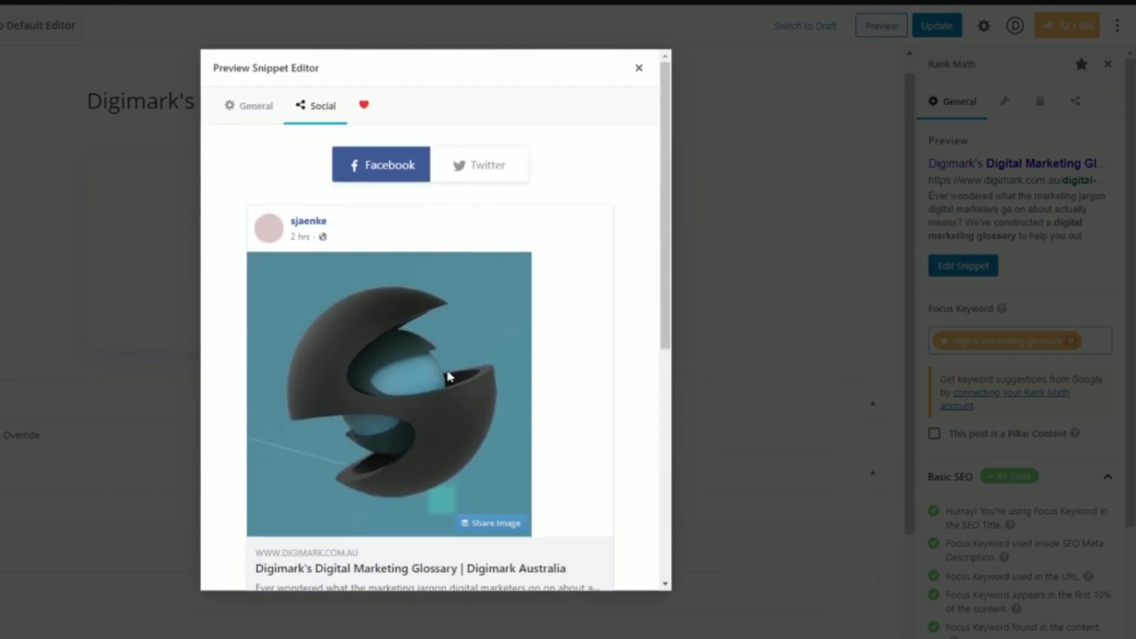
{"action": "left_click", "coordinate": [489, 169]}
{"action": "left_click", "coordinate": [383, 159]}
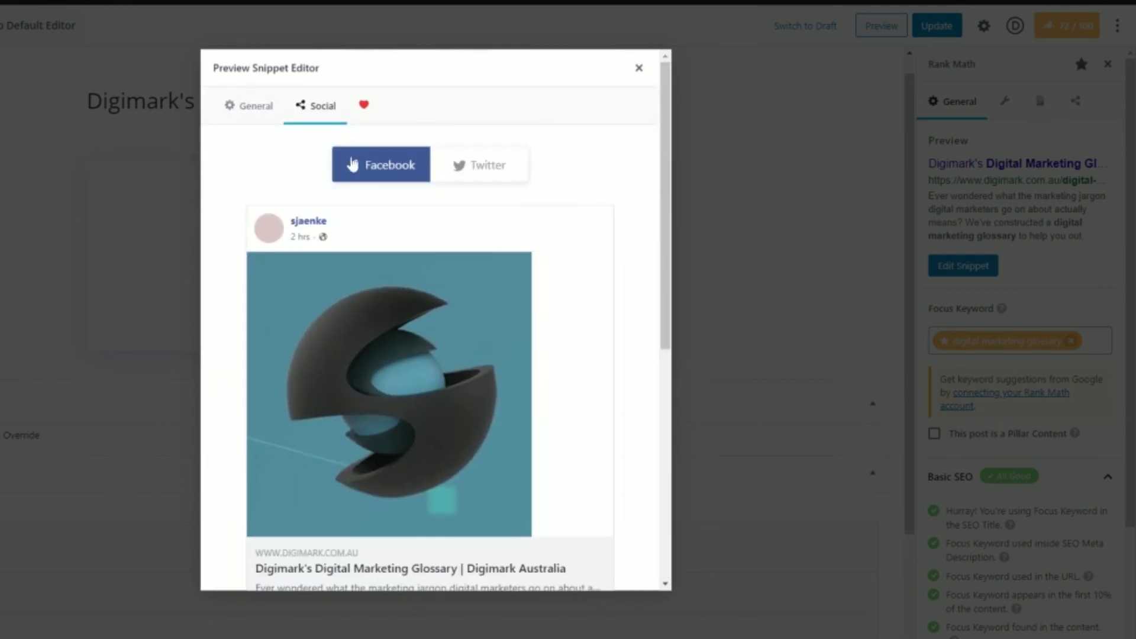
- Go back to the general snippet settings and recheck the desktop search preview and its fields
{"action": "left_click", "coordinate": [239, 110]}
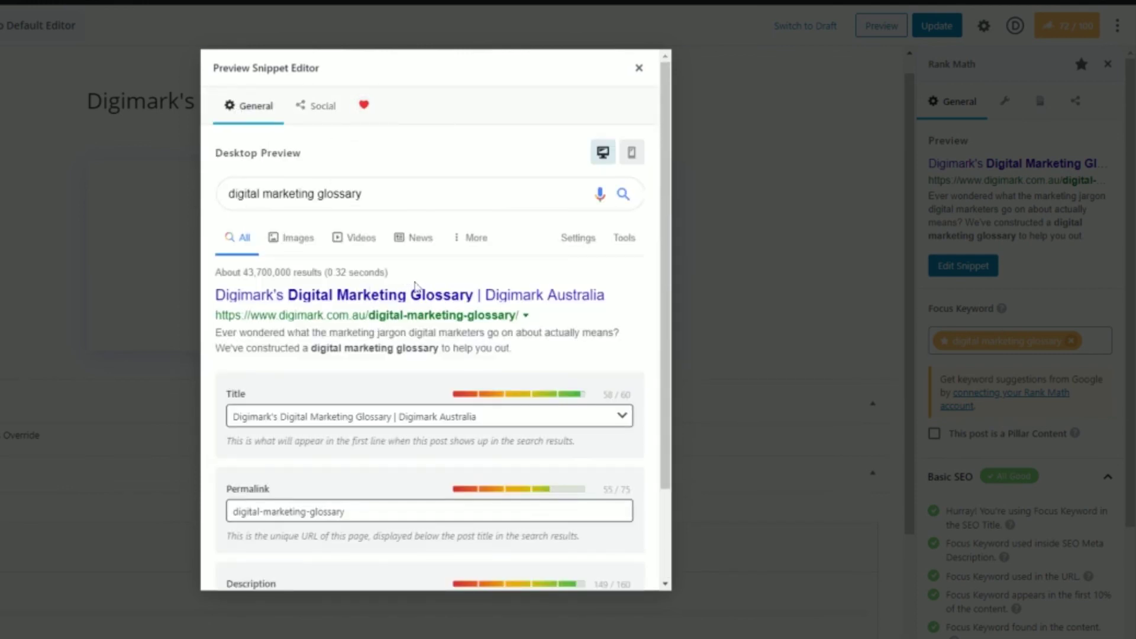
{"action": "scroll", "coordinate": [415, 286], "scroll_direction": "down", "scroll_amount": 2}
{"action": "scroll", "coordinate": [416, 286], "scroll_direction": "up", "scroll_amount": 2}
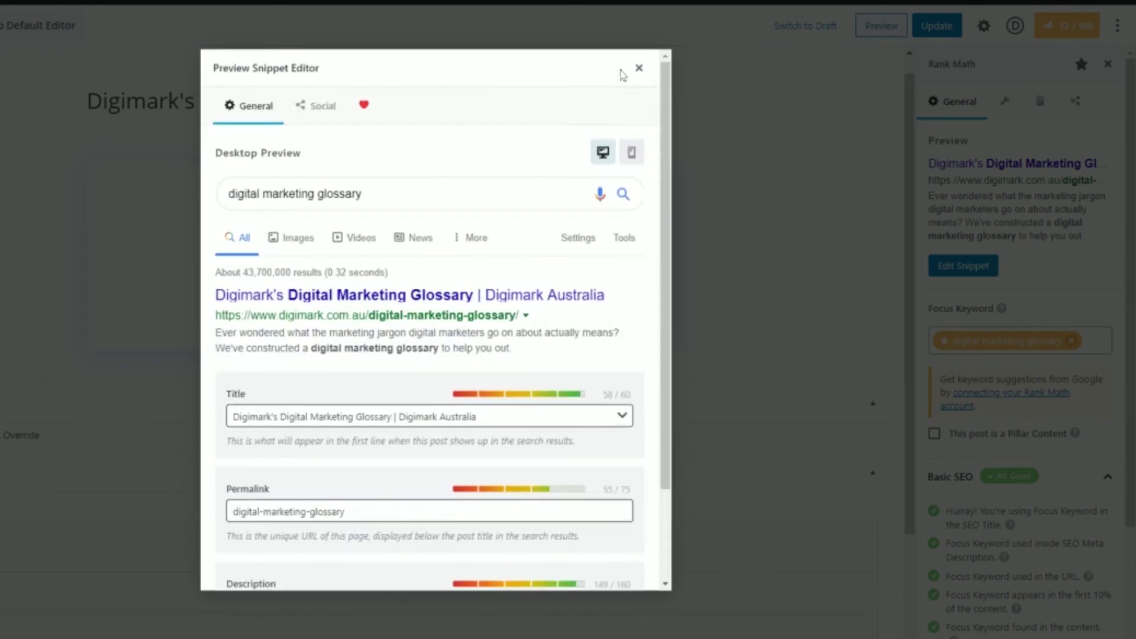